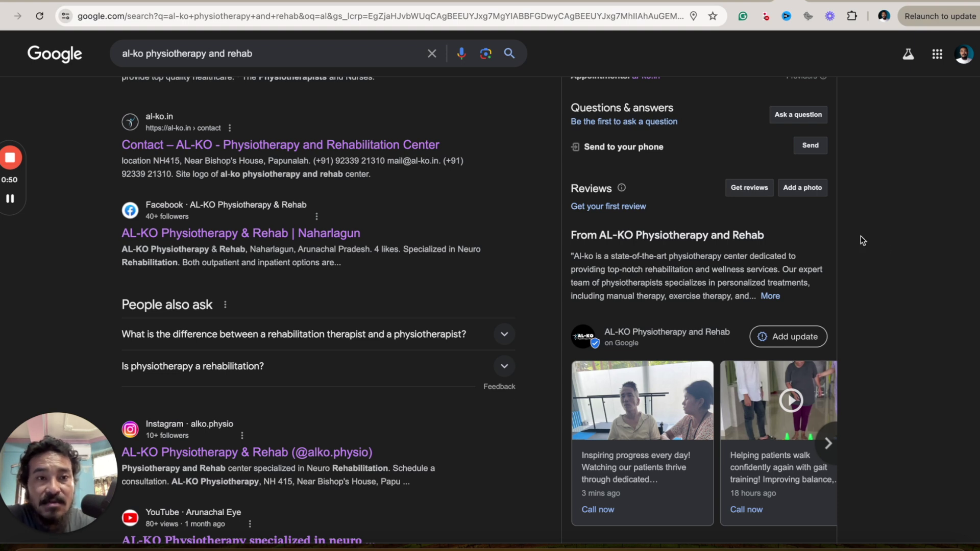
Step: Review the related questions about adding and asking Q&A in the Google Business Profile questions and answers search results
click(820, 1)
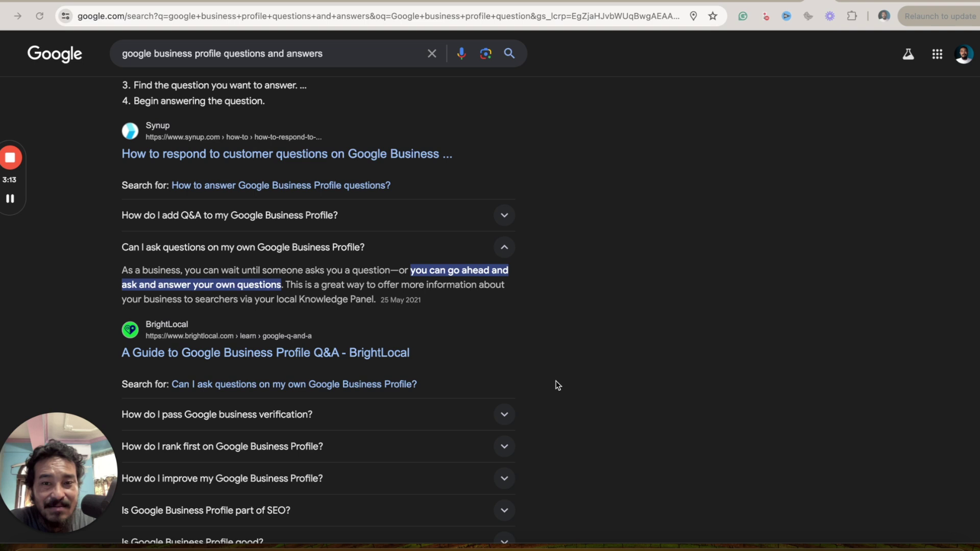
click(510, 215)
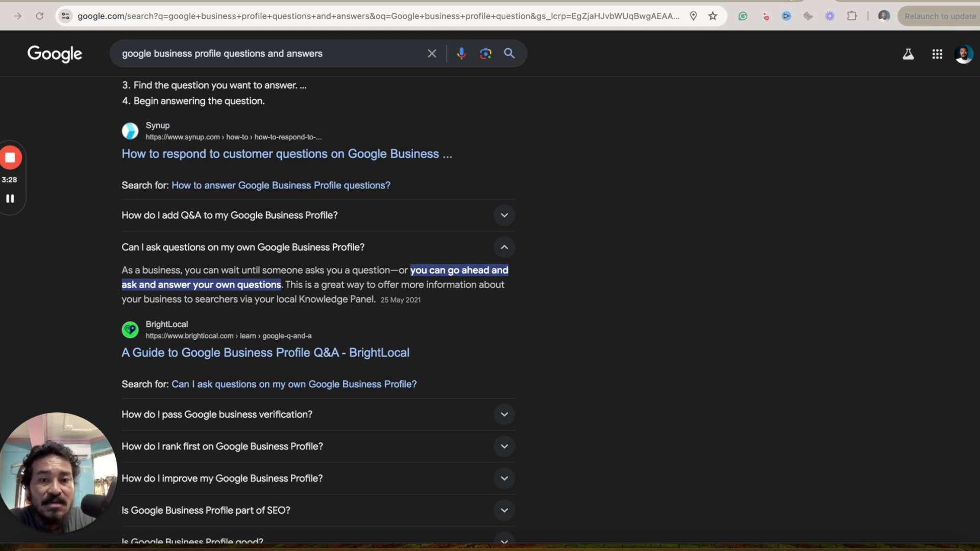
Step: Return to the AL-KO Physiotherapy and Rehab search results and examine the business management options and the Questions & answers section
click(790, 1)
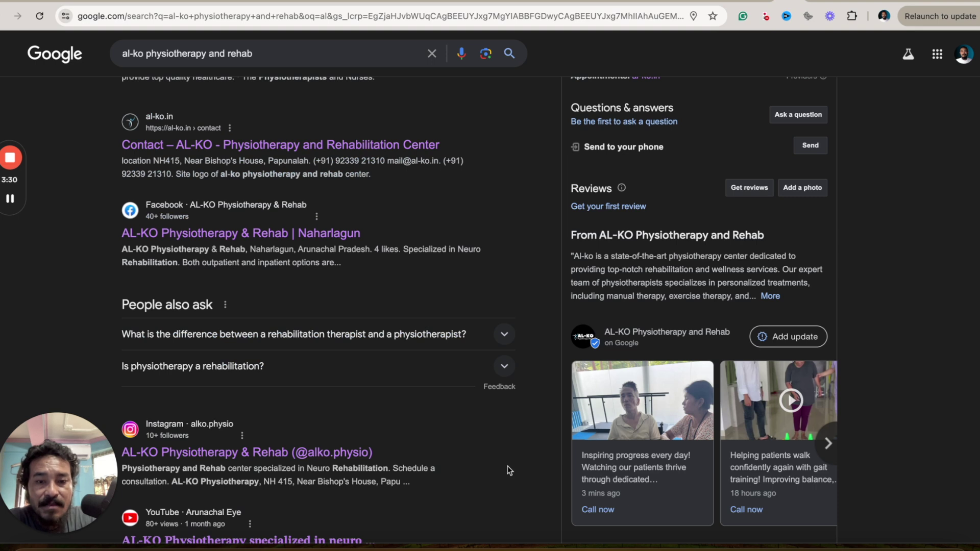
scroll(484, 315, up, 1)
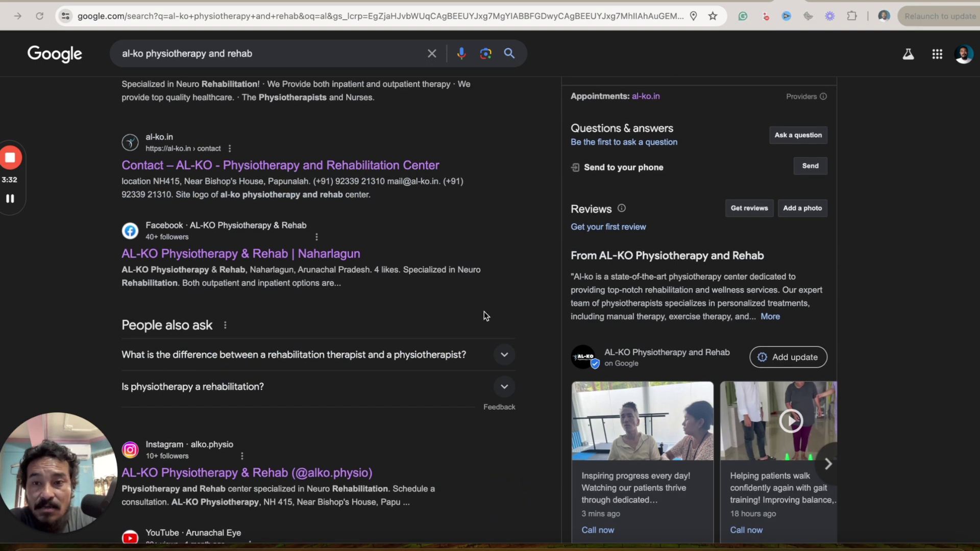
scroll(484, 312, up, 8)
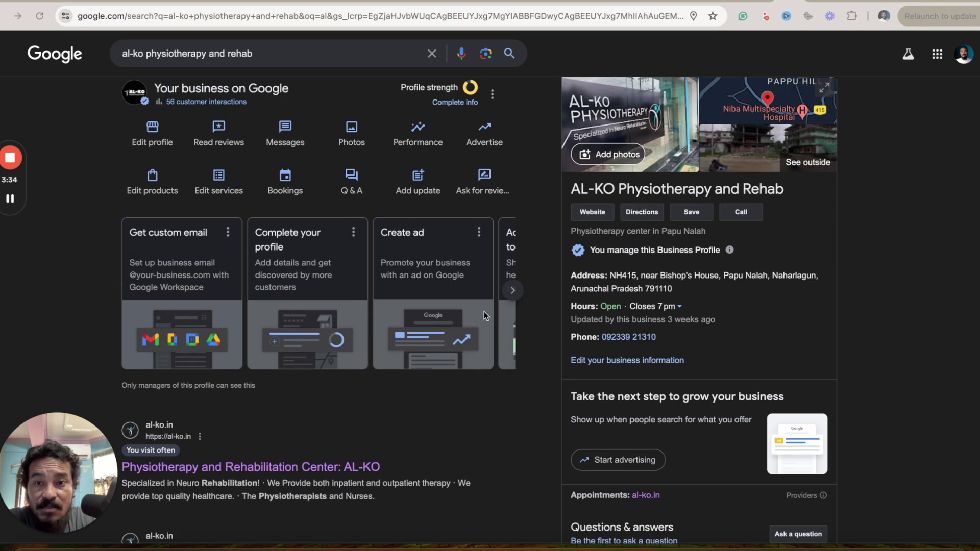
scroll(484, 311, up, 2)
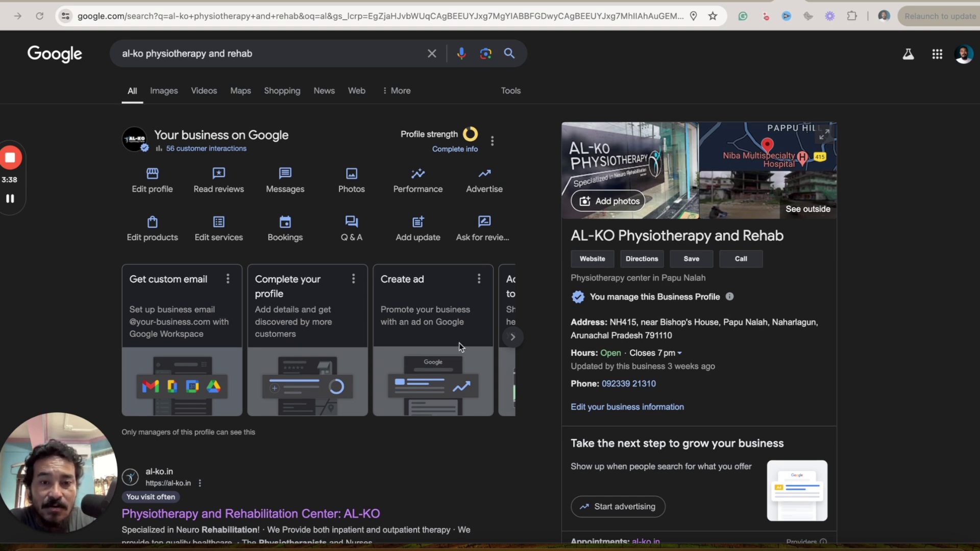
scroll(458, 336, down, 5)
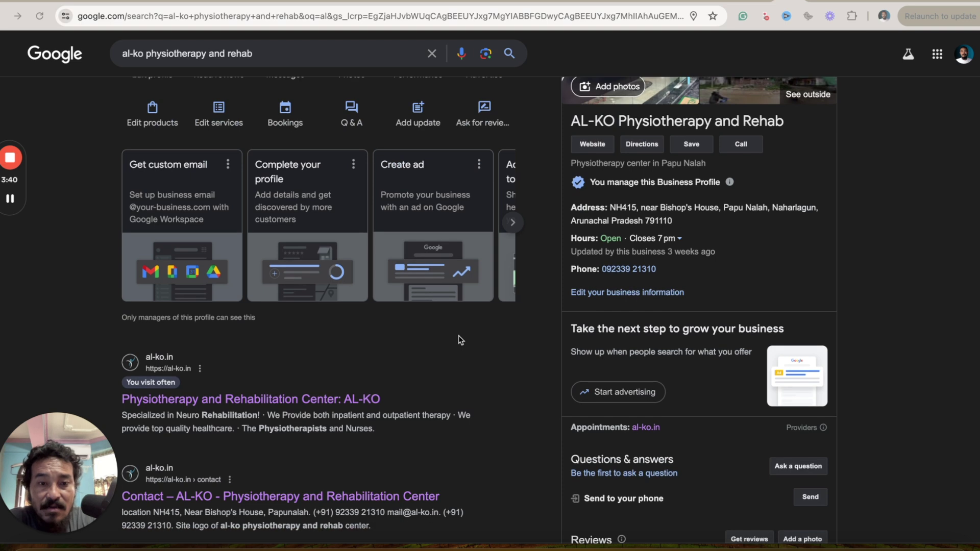
scroll(459, 335, up, 6)
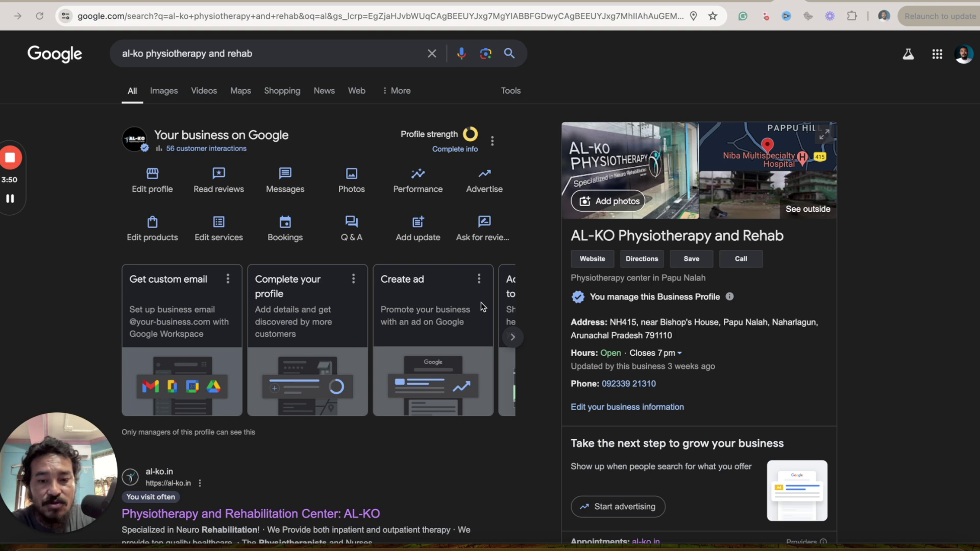
scroll(481, 302, down, 5)
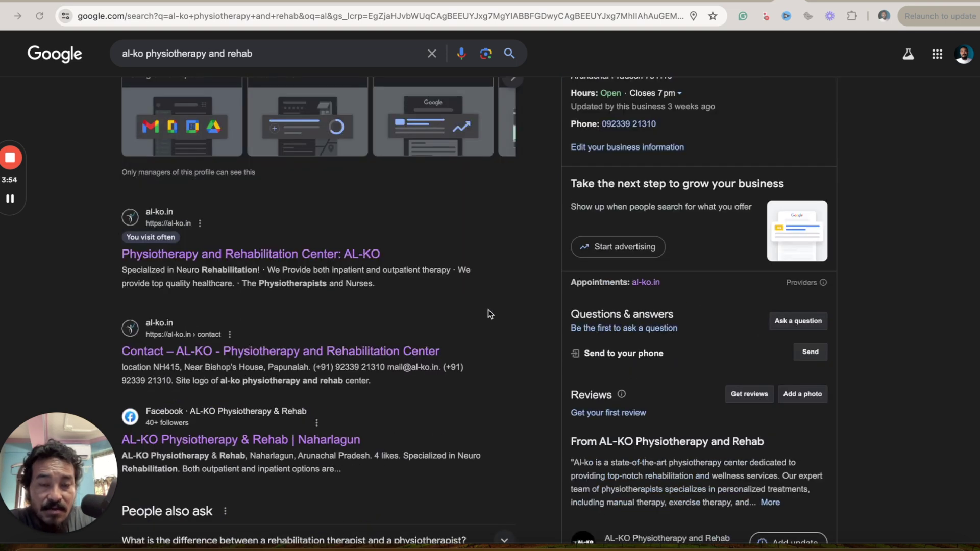
scroll(488, 309, up, 5)
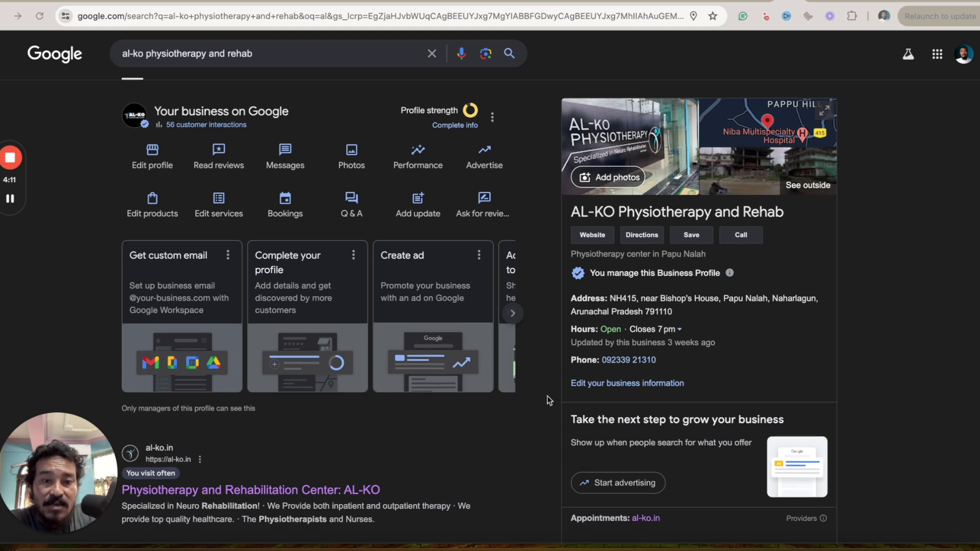
scroll(547, 396, down, 5)
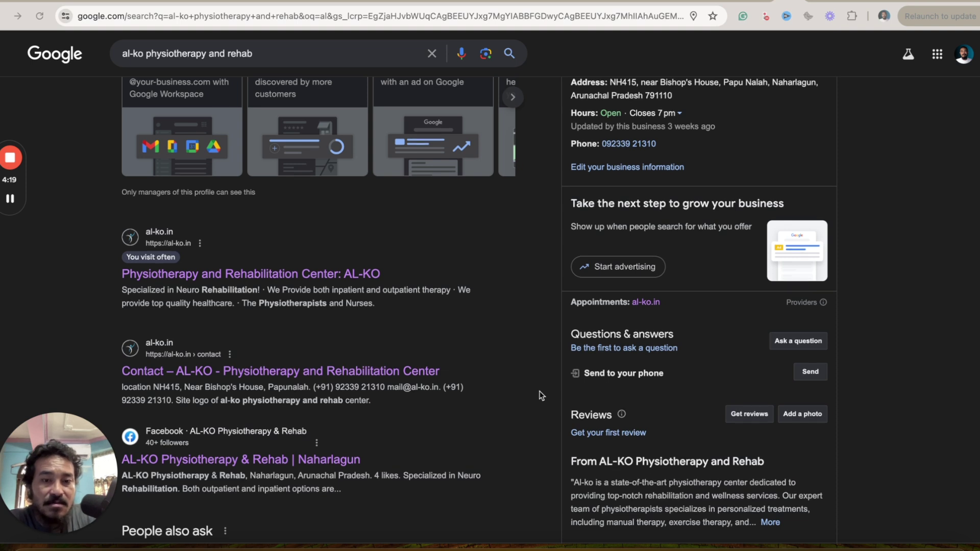
scroll(541, 395, down, 2)
scroll(686, 290, up, 7)
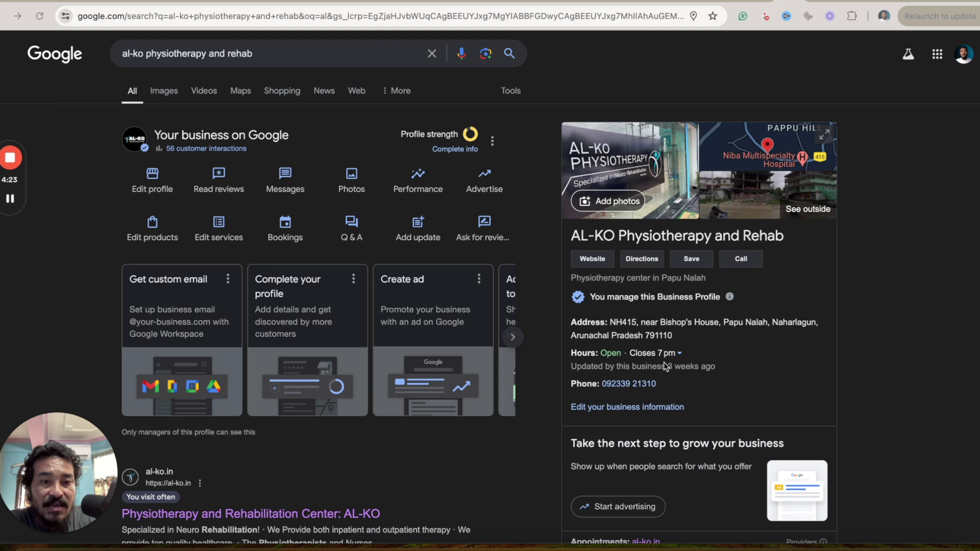
scroll(663, 362, down, 5)
scroll(664, 361, down, 2)
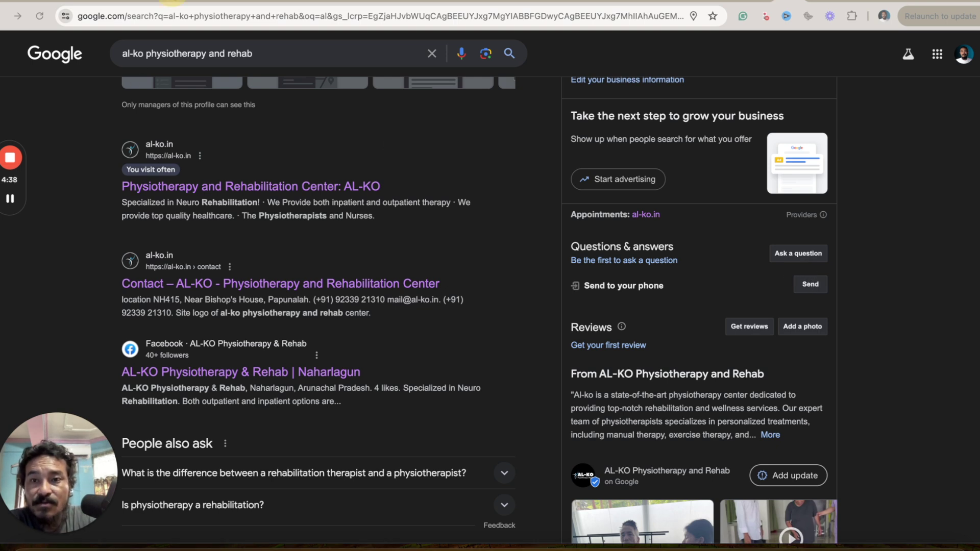
Step: Start a question for AL-KO Physiotherapy and Rehab with the FAQ document's text 'What types of physiotherapy treatments do you offer?'
click(171, 4)
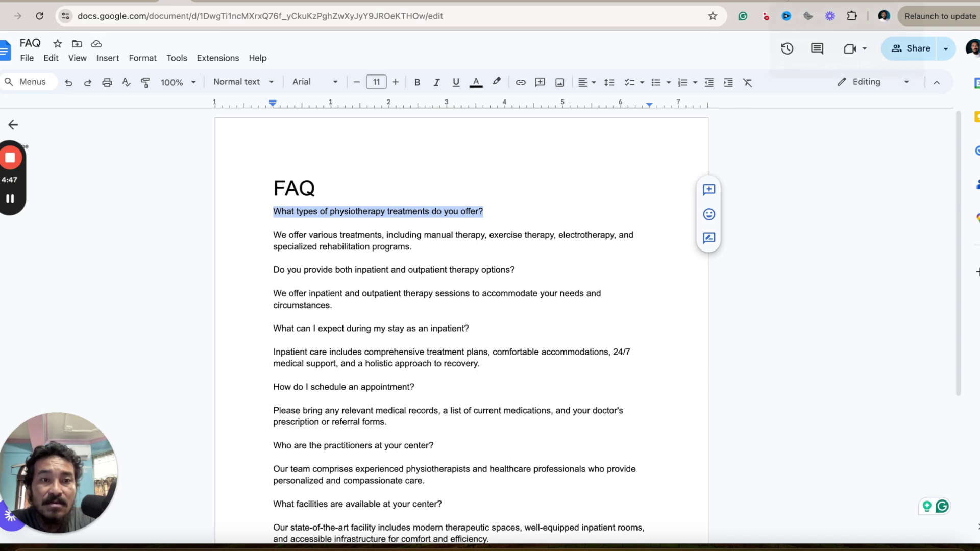
key(ctrl+Tab)
click(790, 257)
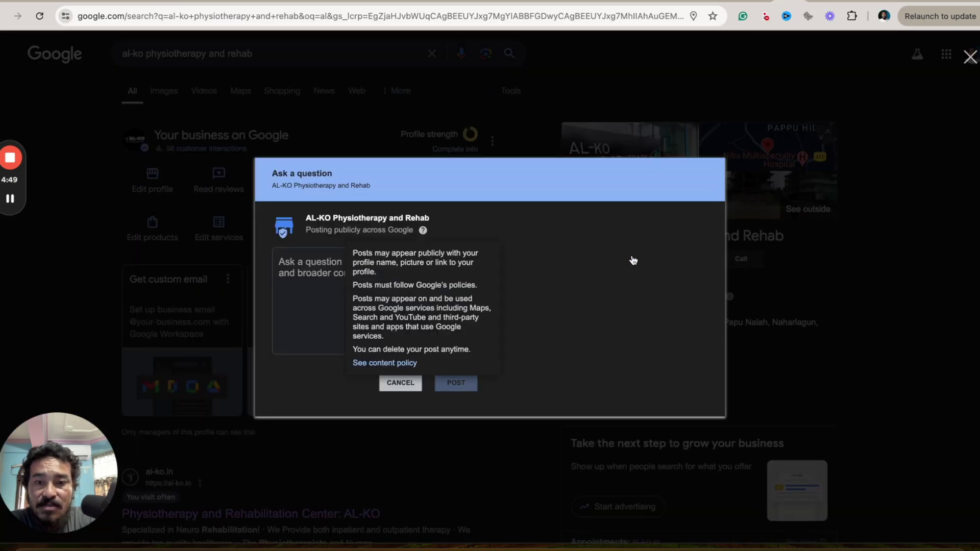
click(520, 325)
click(322, 269)
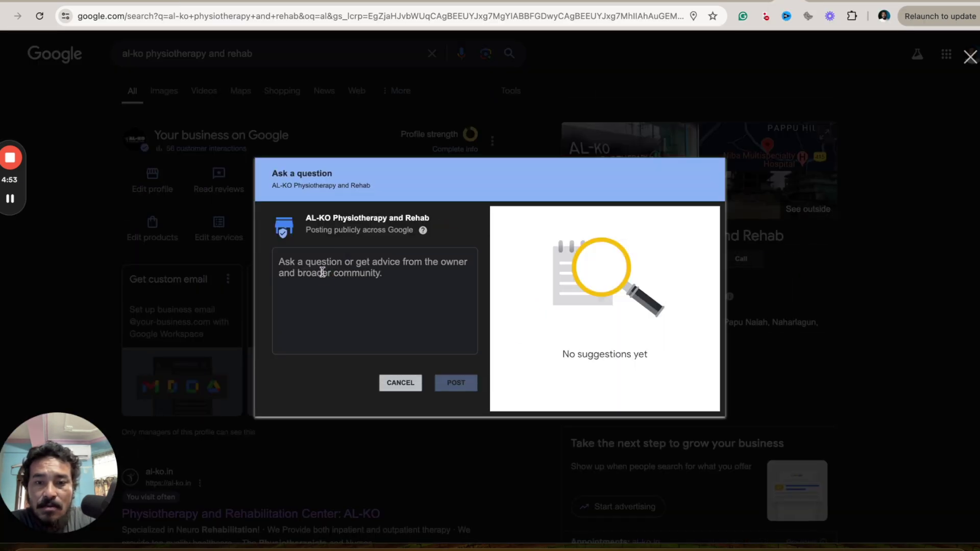
text(What types of physiotherapy treatments do you offer?)
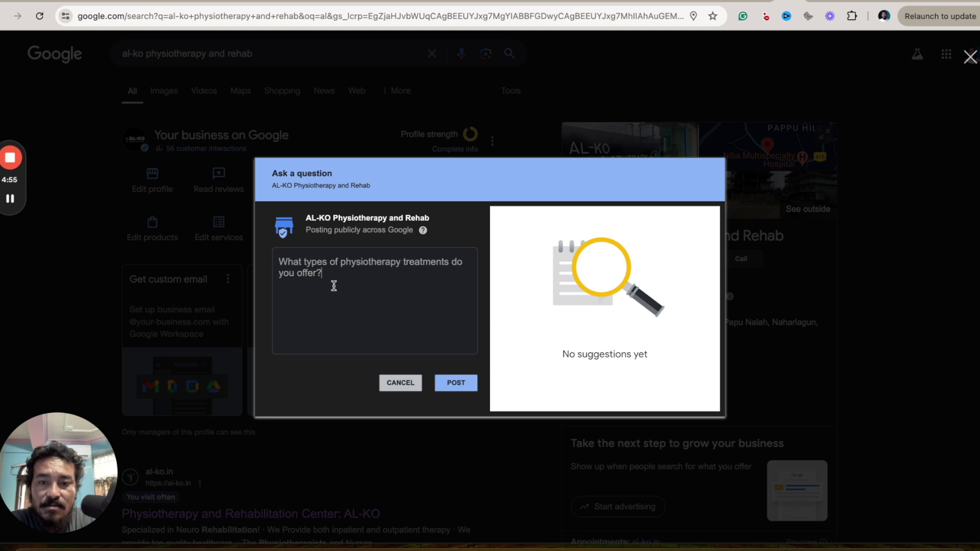
Step: Prefix the physiotherapy treatments question with 'Q.' and post it to the business profile
click(279, 263)
click(383, 324)
text(Q.)
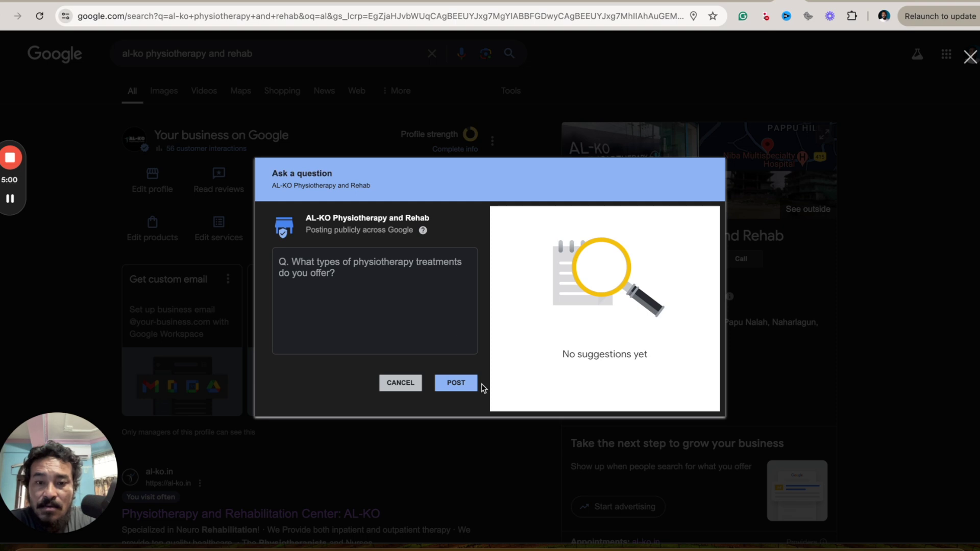
click(464, 385)
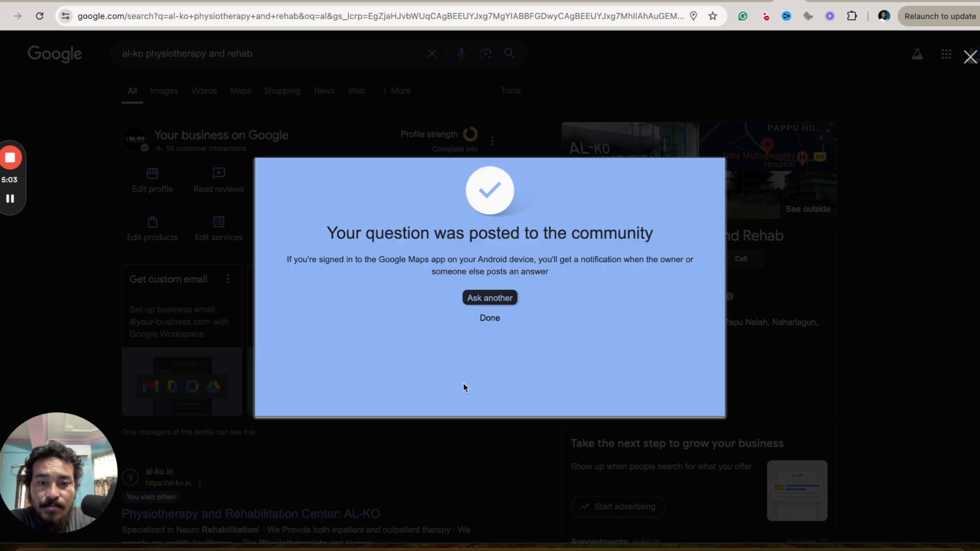
click(494, 302)
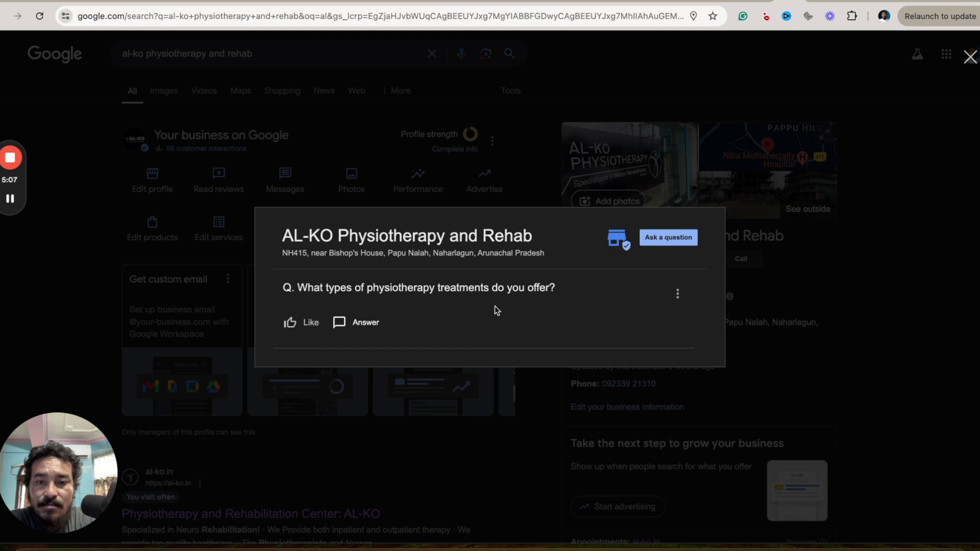
Step: Copy 'Do you provide both inpatient and outpatient therapy options?' from the FAQ document and post it as another question on the profile
click(668, 238)
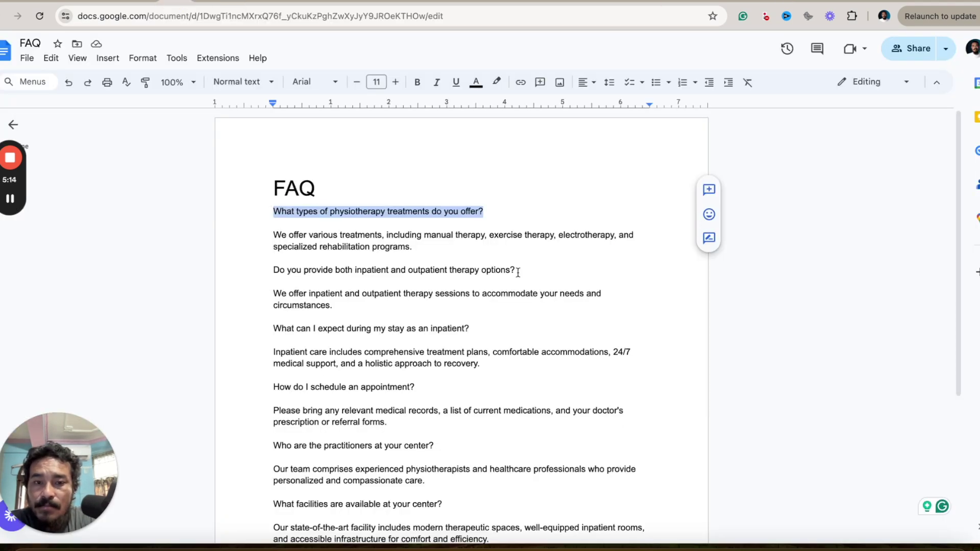
drag(517, 270, 271, 269)
key(ctrl+c)
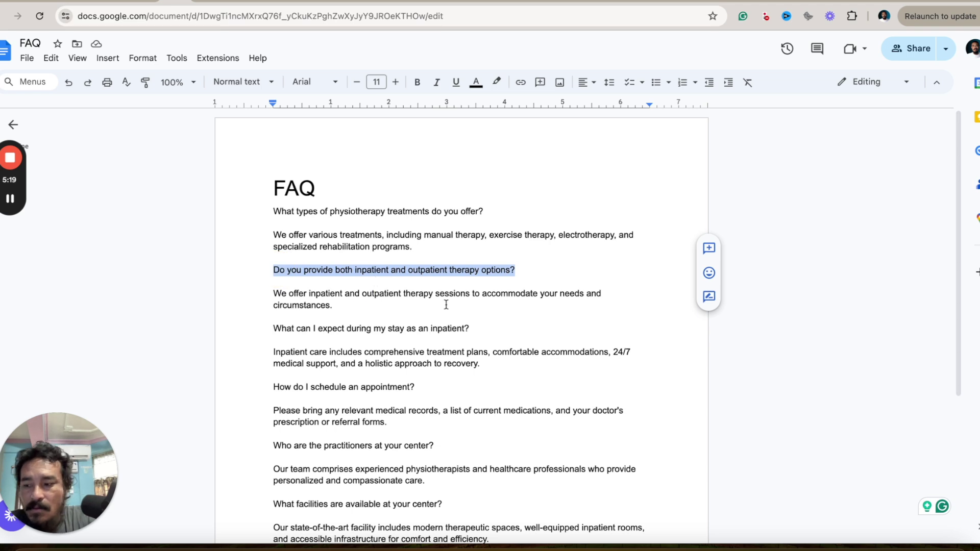
click(343, 275)
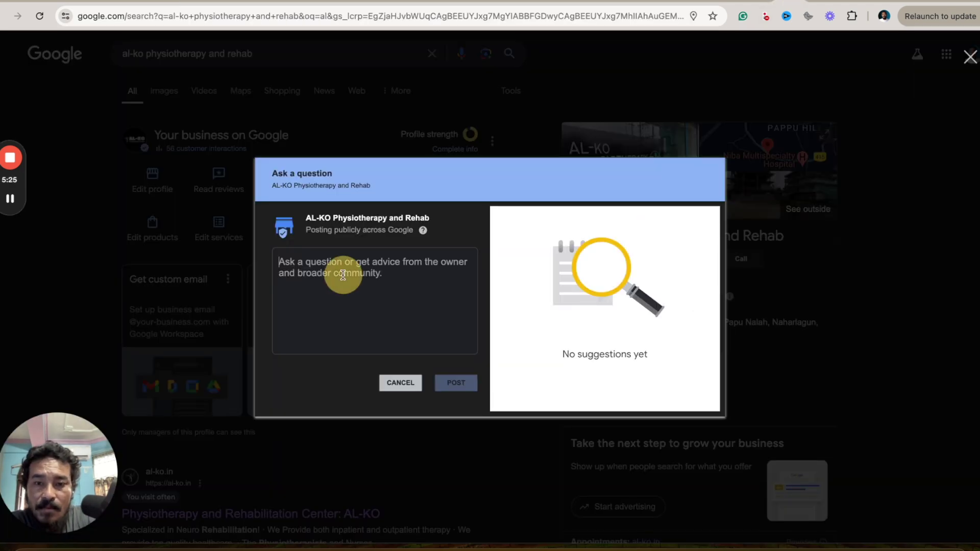
key(ctrl+v)
click(453, 384)
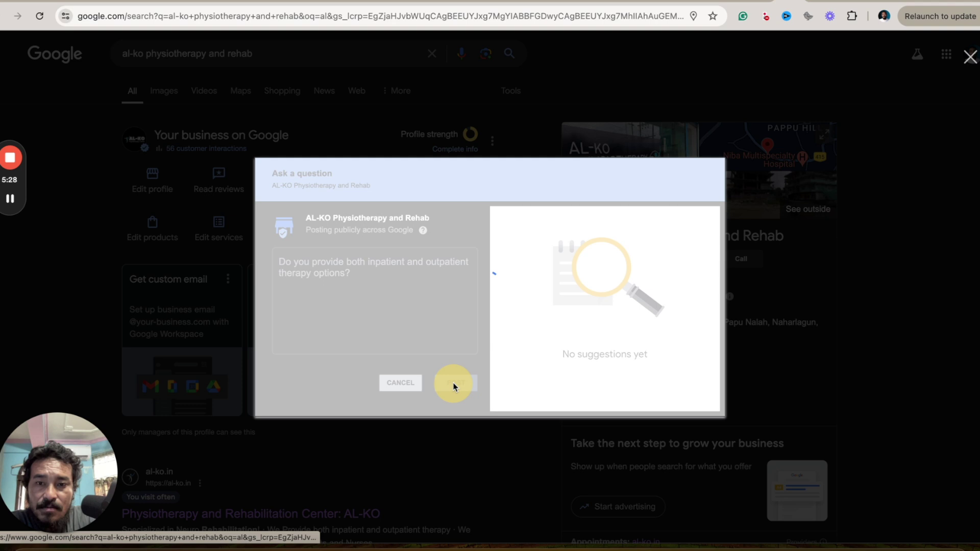
click(493, 318)
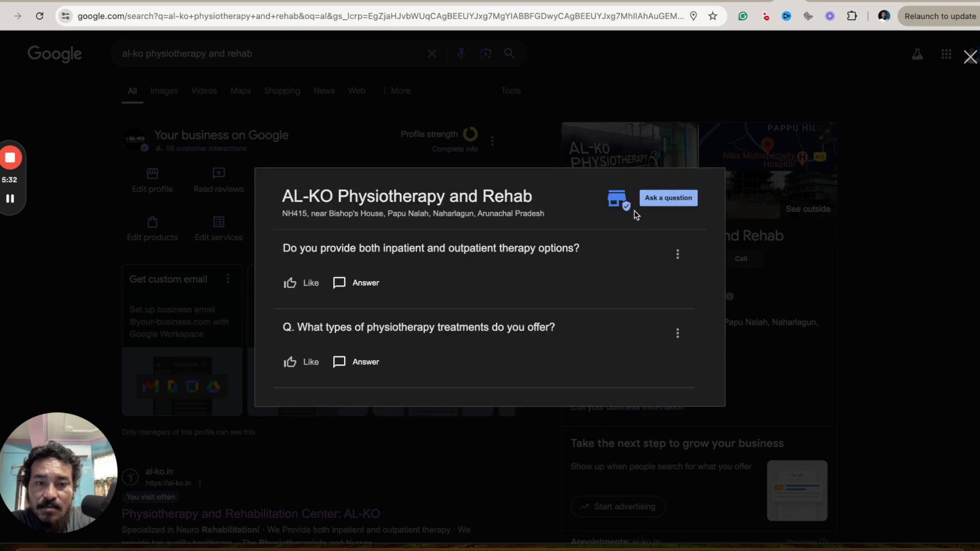
Step: Copy 'What can I expect during my stay as an inpatient?' from the FAQ document and post it as another question on the profile
click(647, 198)
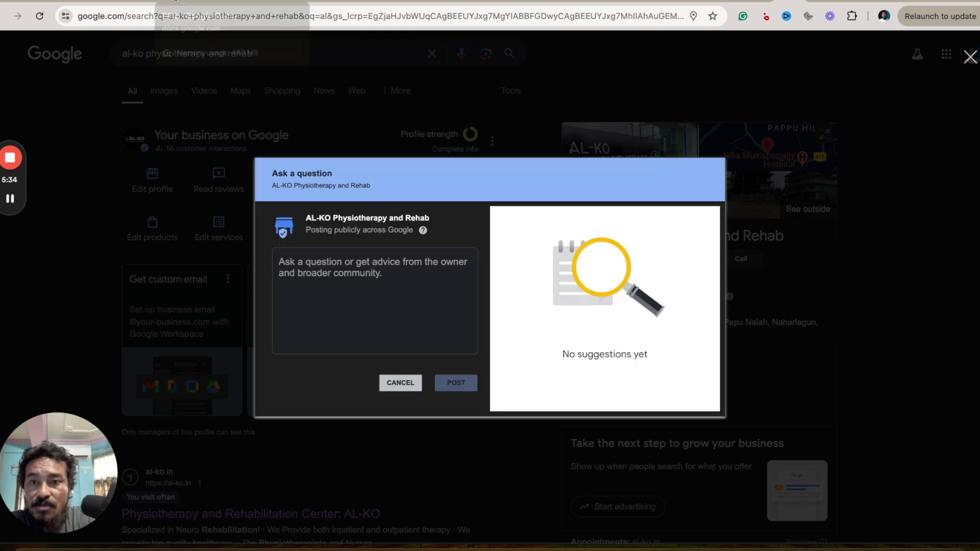
click(232, 2)
drag(468, 328, 273, 328)
key(ctrl+c)
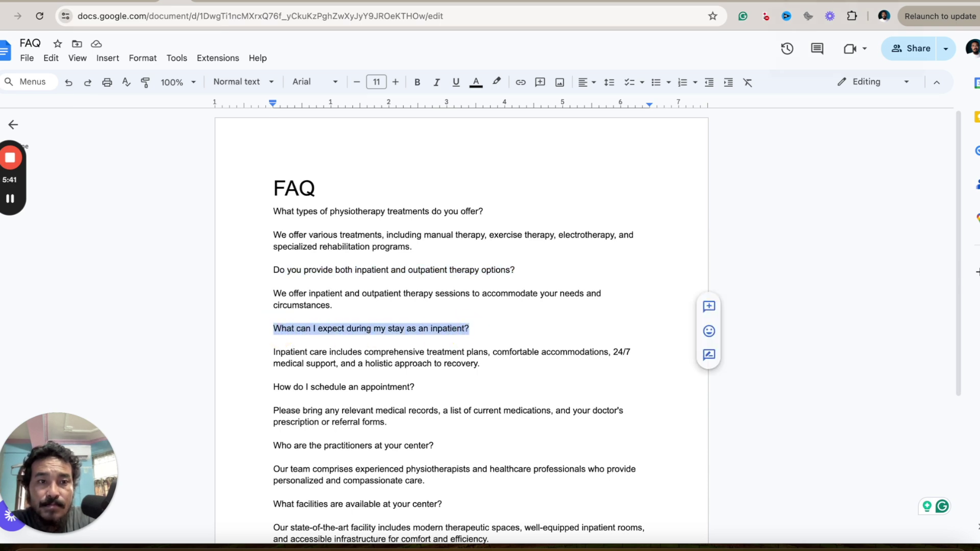
key(ctrl+shift+Tab)
key(ctrl+v)
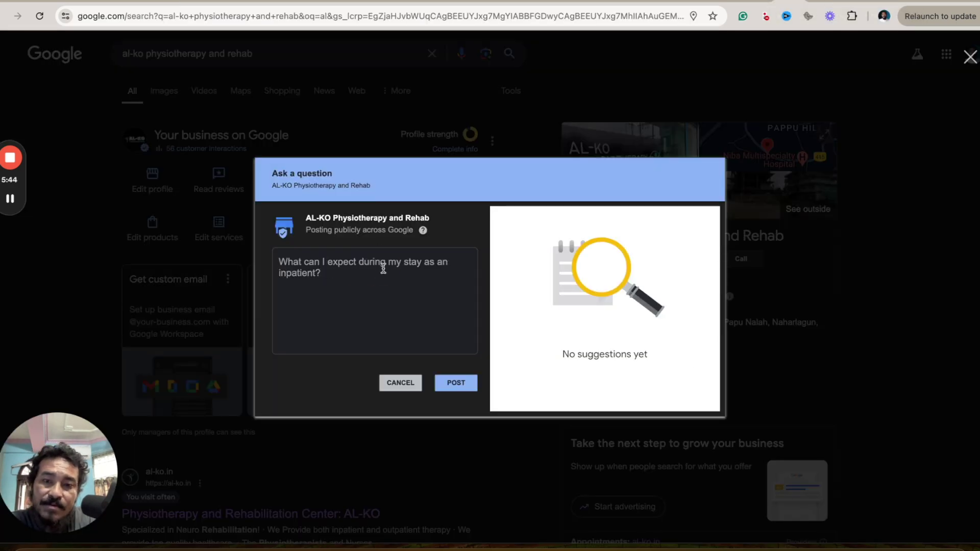
click(452, 384)
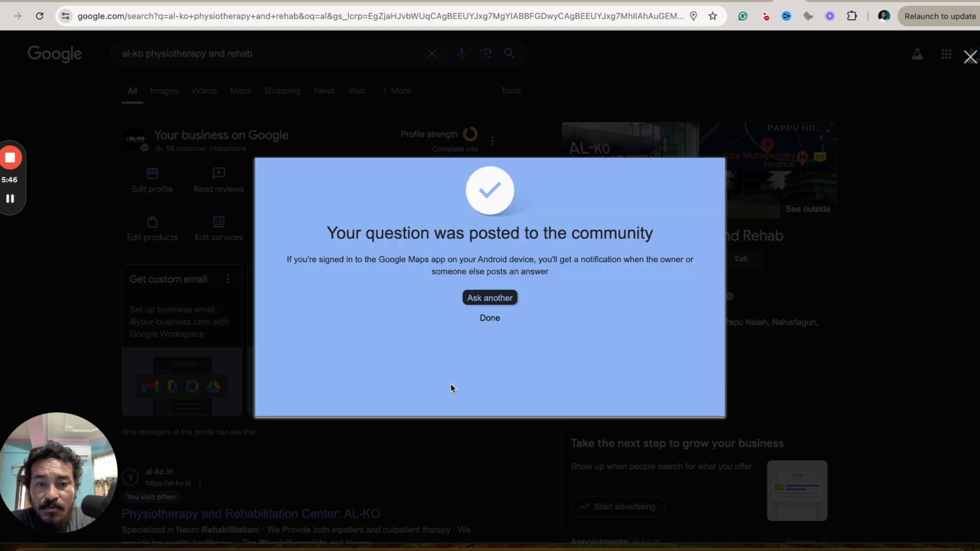
click(499, 298)
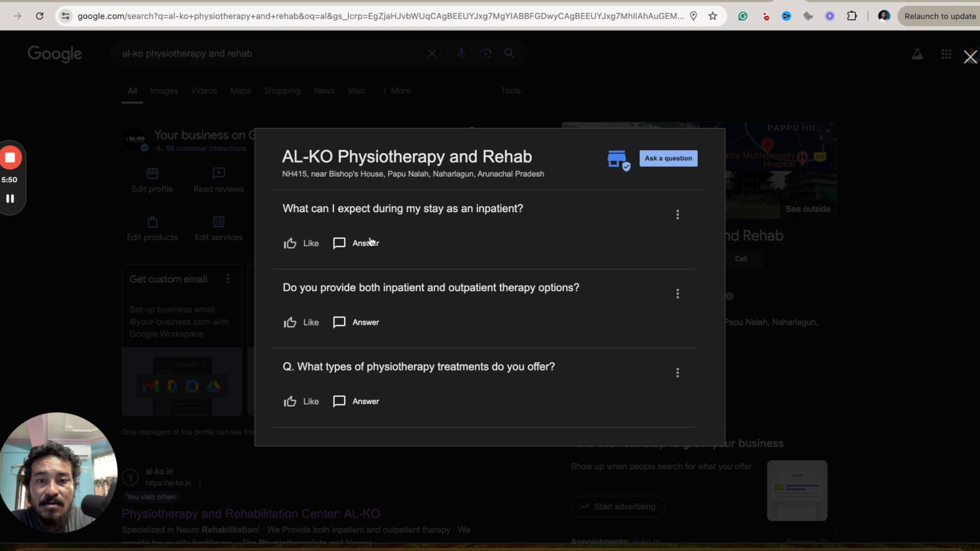
Step: Copy the FAQ document's answer about manual therapy, exercise therapy, electrotherapy and specialized rehabilitation programs
click(175, 0)
mouse_move(413, 248)
mouse_down()
mouse_move(260, 229)
mouse_move(423, 247)
mouse_up()
key(ctrl+c)
click(271, 234)
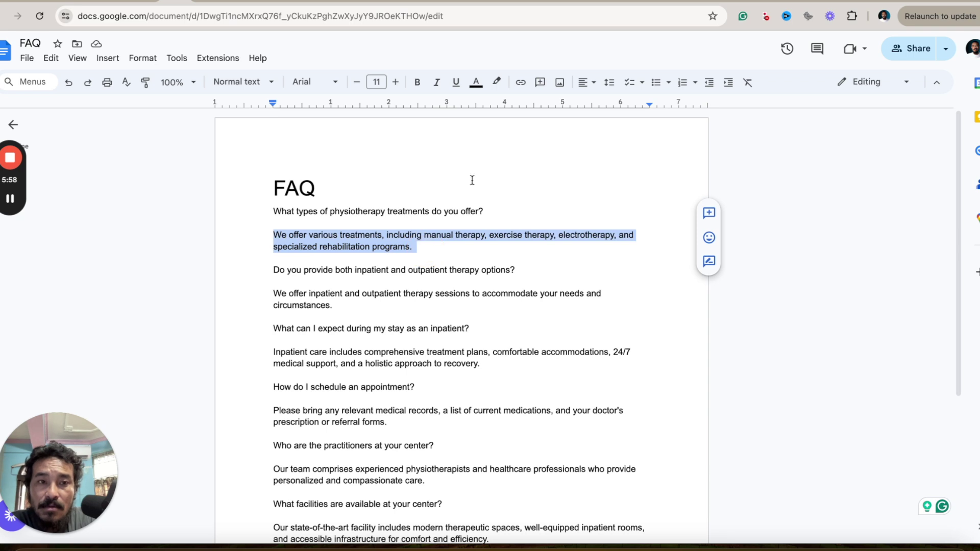
Step: Post the copied treatments answer as the owner's reply to 'What can I expect during my stay as an inpatient?'
click(789, 2)
click(363, 245)
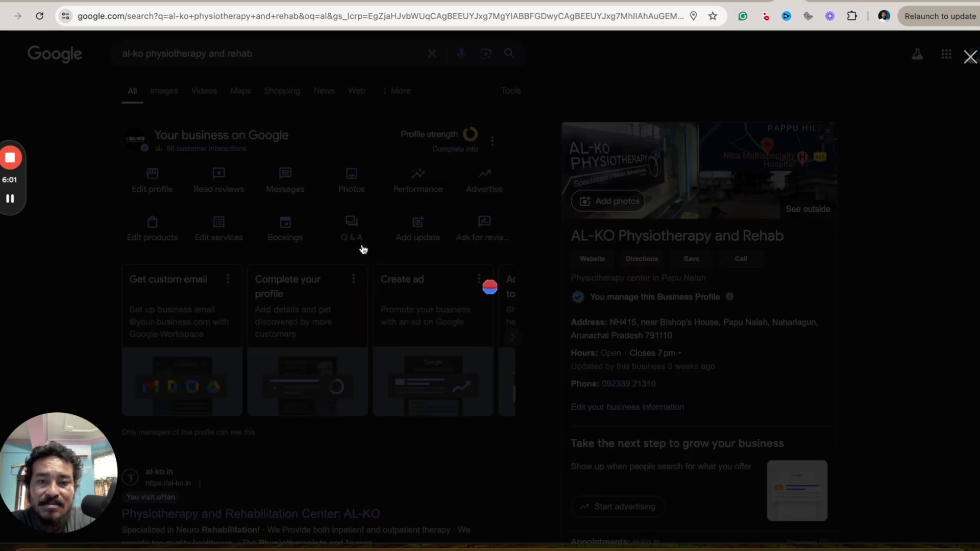
click(339, 320)
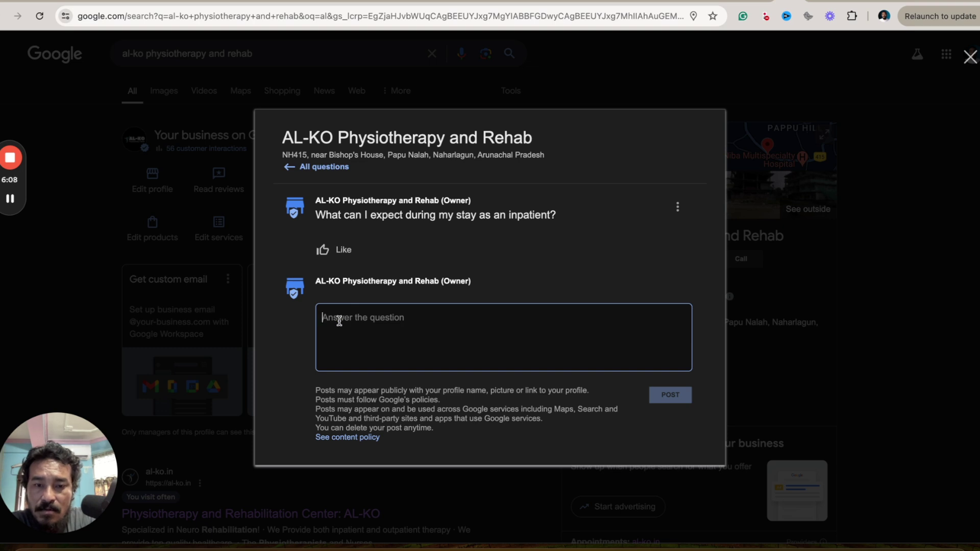
key(ctrl+v)
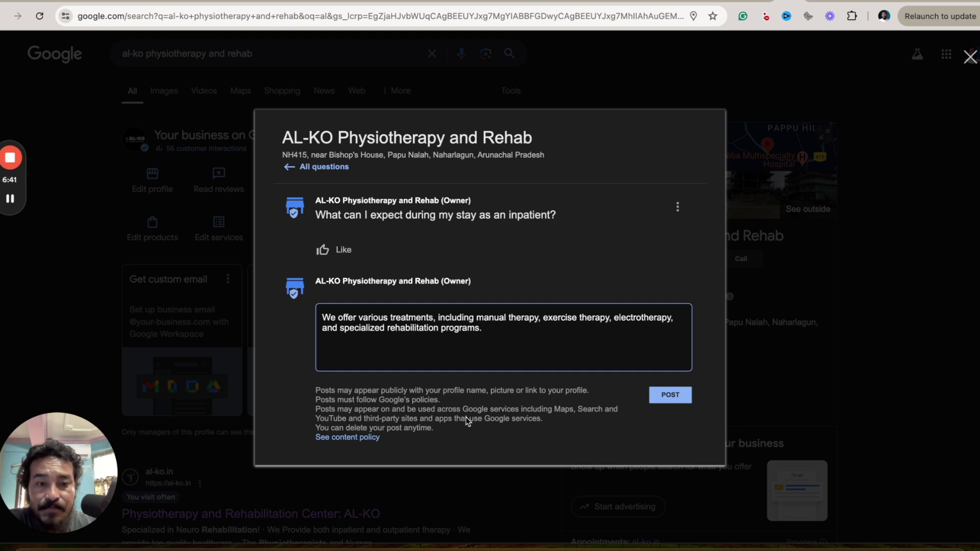
click(666, 395)
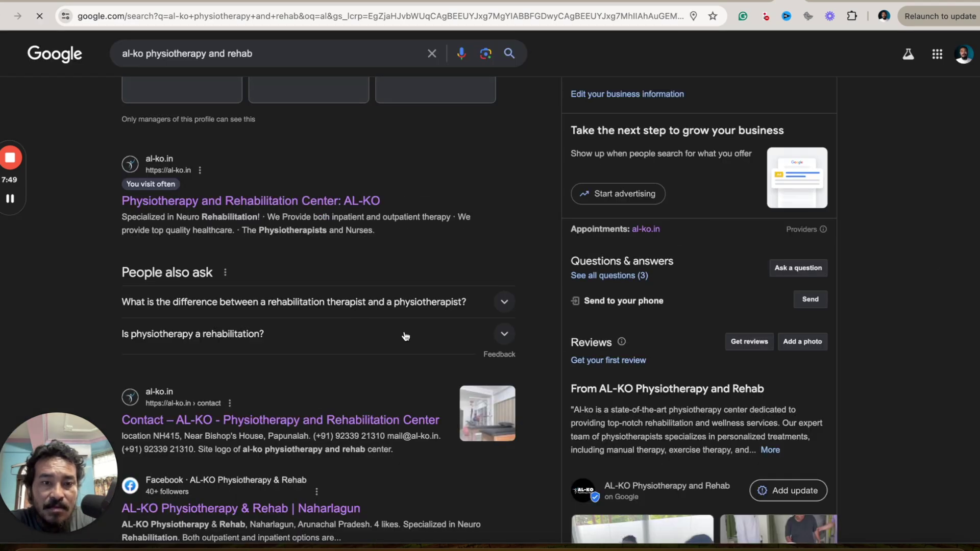
Step: Review all posted questions and owner answers in the public Questions & answers section of the AL-KO Physiotherapy and Rehab profile, and close the list
scroll(462, 334, up, 1)
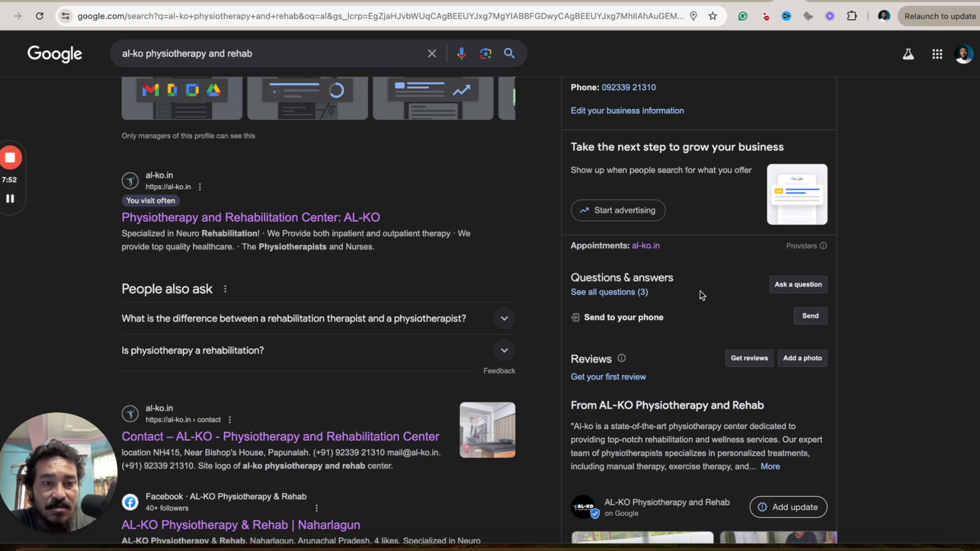
scroll(623, 310, up, 5)
scroll(560, 373, down, 7)
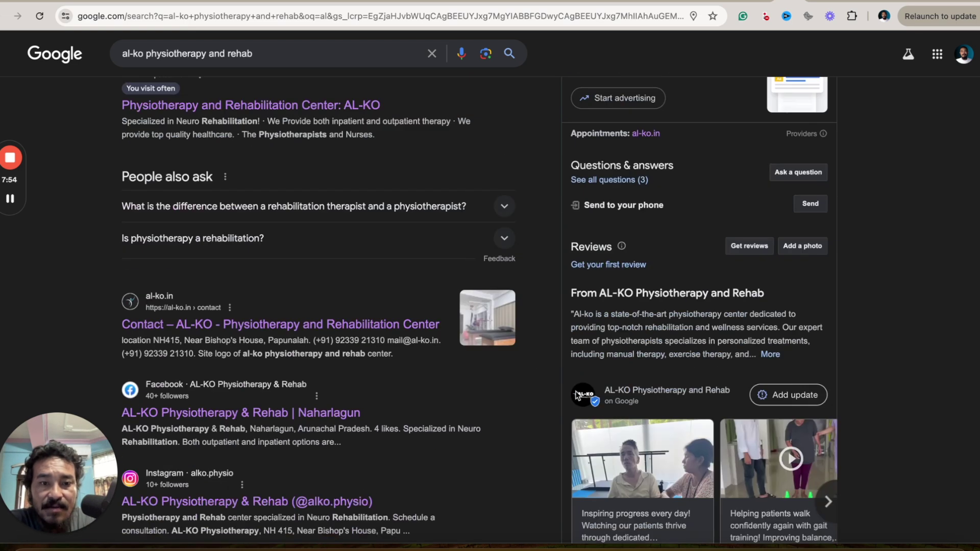
click(624, 183)
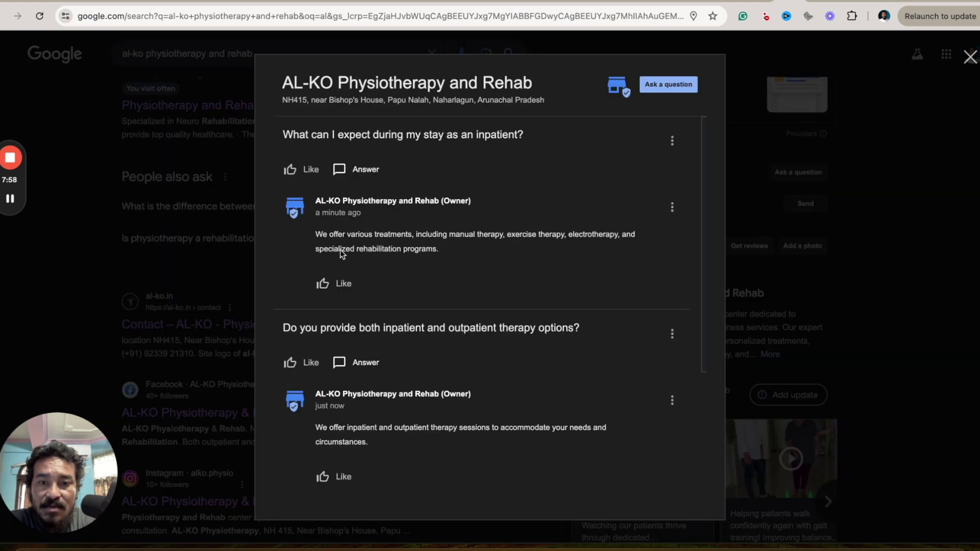
scroll(463, 362, down, 4)
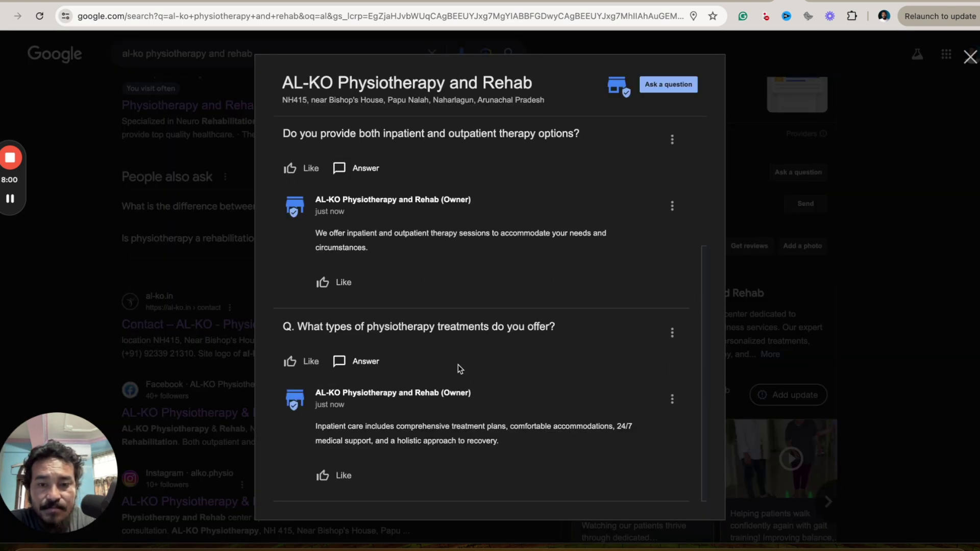
scroll(458, 365, up, 4)
scroll(514, 383, down, 2)
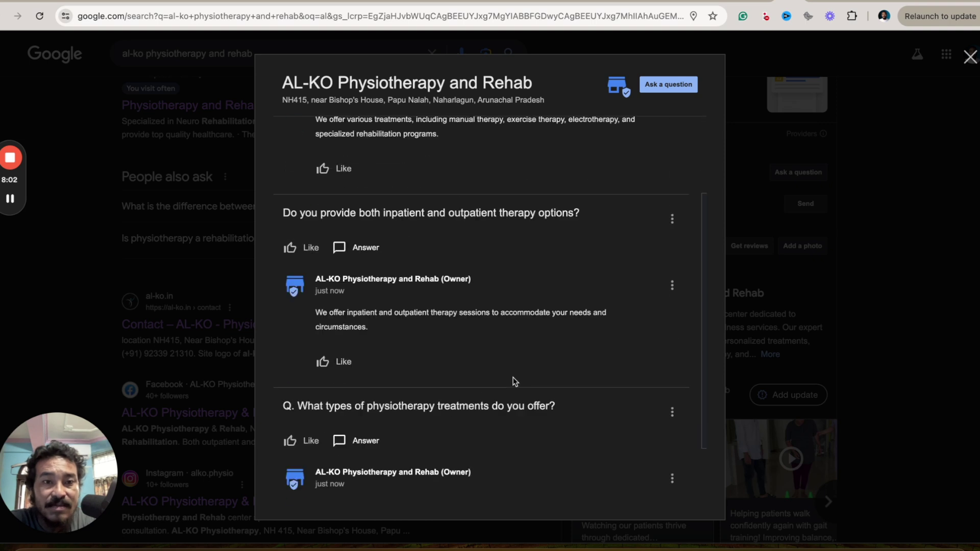
scroll(512, 381, down, 2)
click(969, 57)
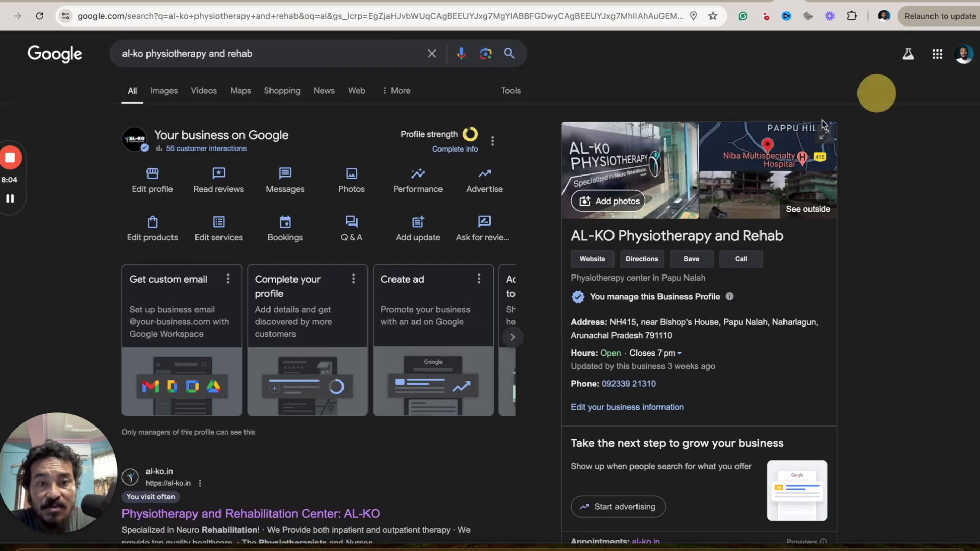